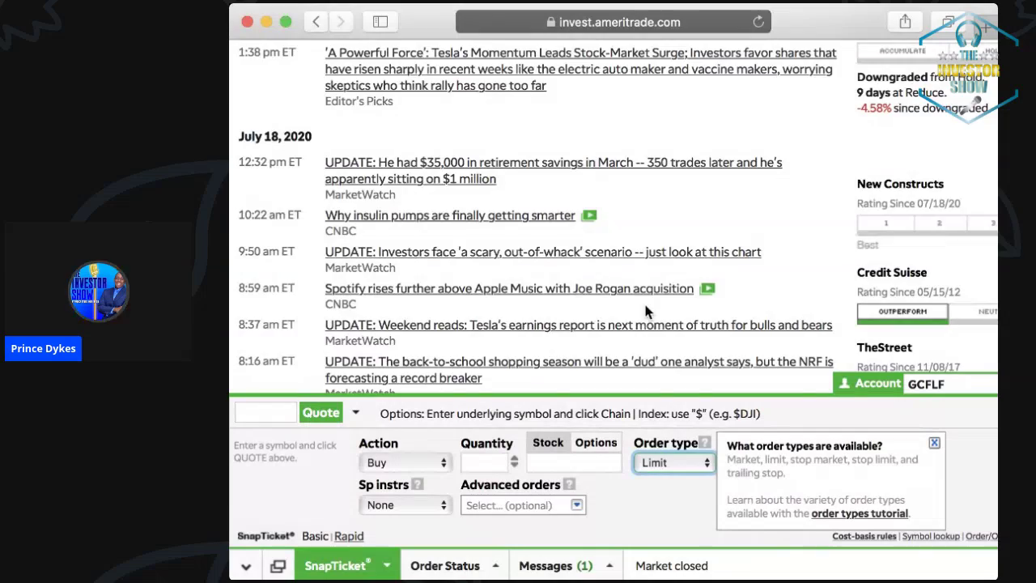
Make the browser window full screen so the AMZN summary page shows above the SnapTicket form.
scroll(645, 312, "up", 10)
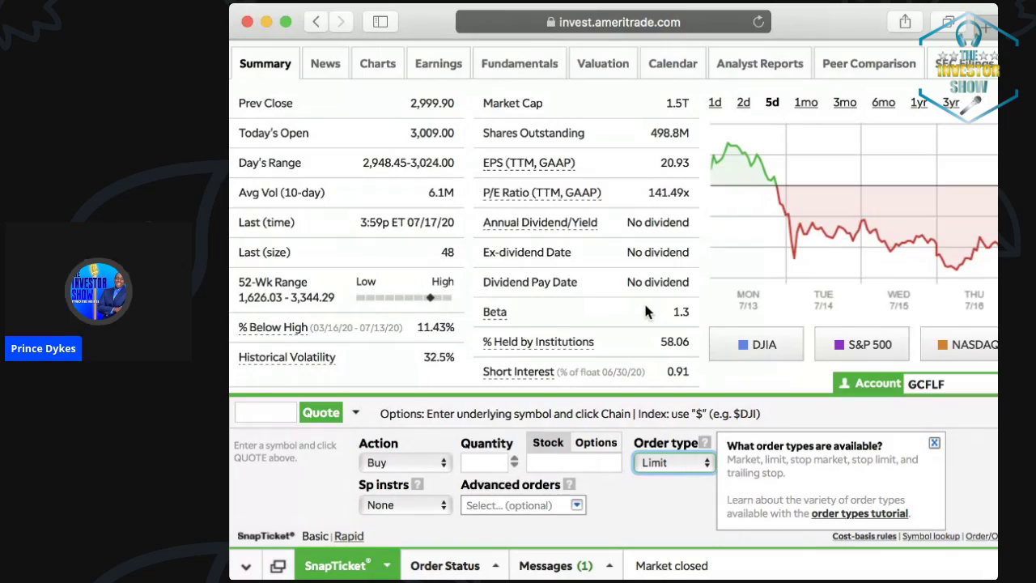
scroll(645, 312, "up", 5)
scroll(645, 312, "down", 3)
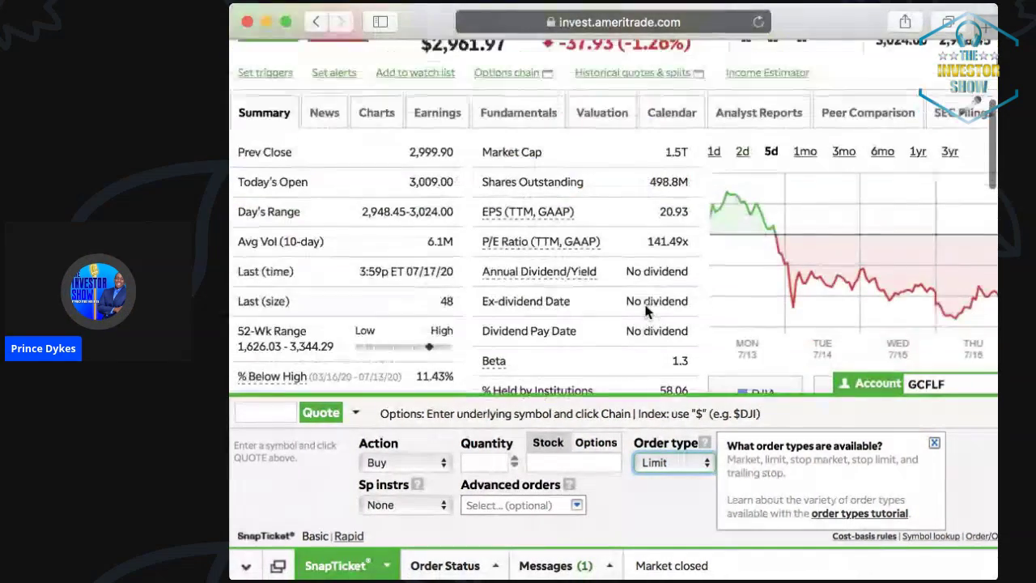
scroll(645, 311, "up", 2)
scroll(645, 308, "down", 1)
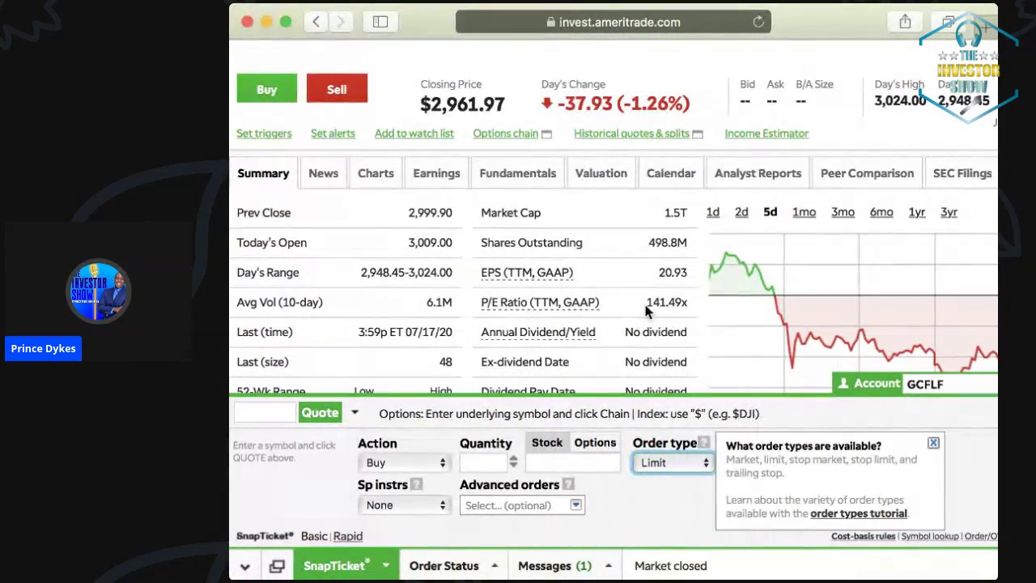
left_click(285, 21)
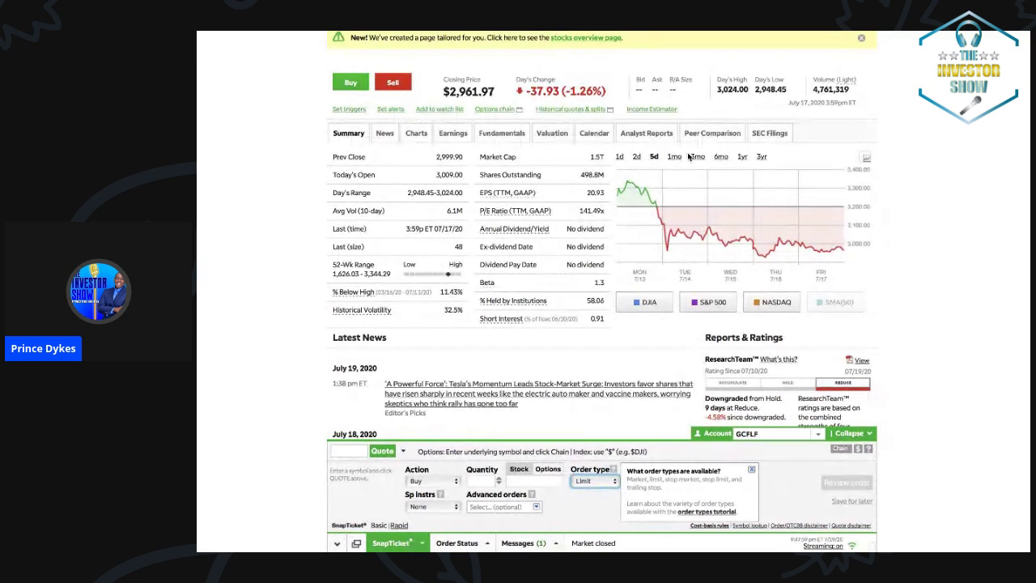
scroll(703, 182, "up", 2)
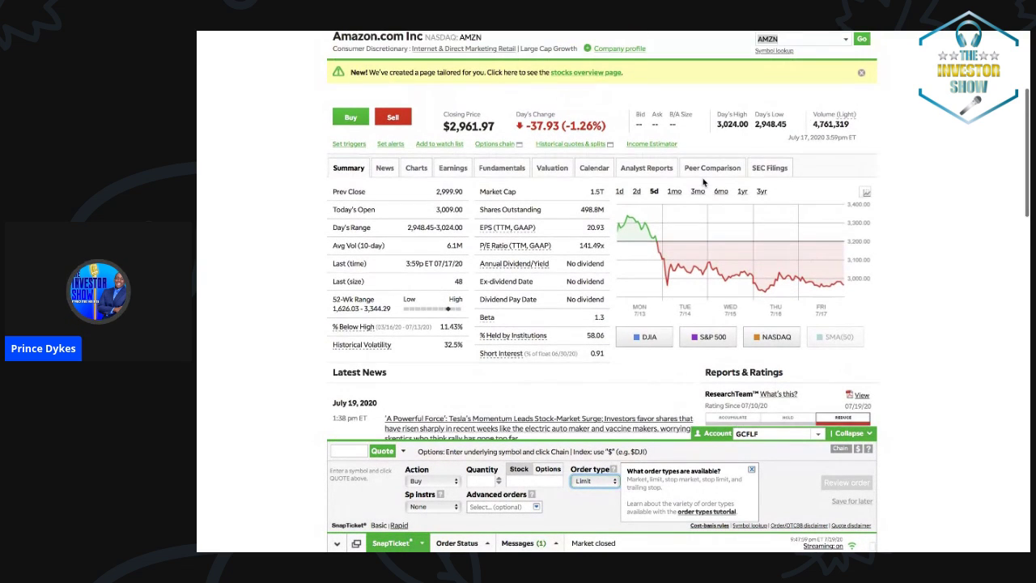
scroll(703, 183, "down", 2)
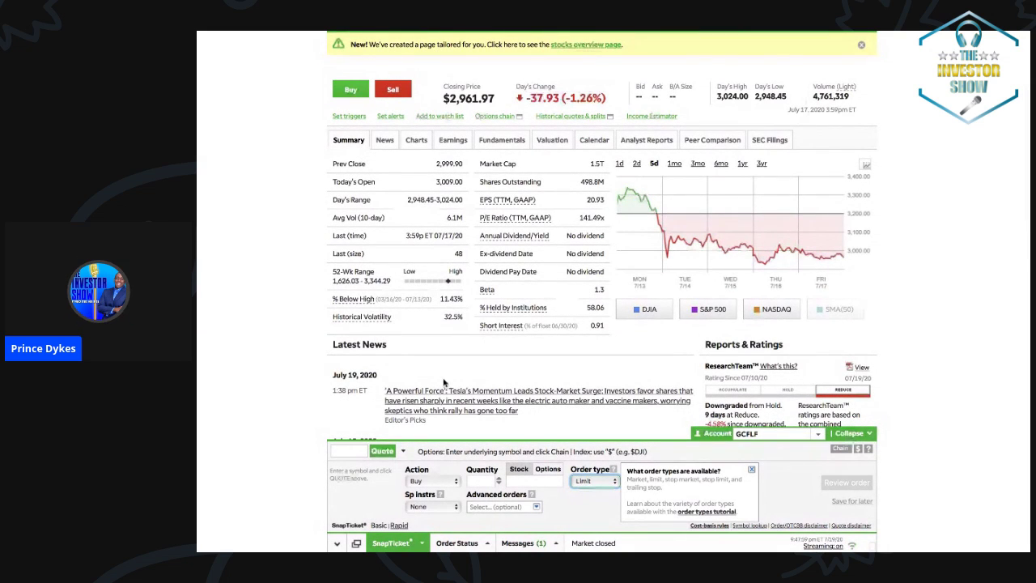
Set the order action to Sell and load a quote for FB.
left_click(431, 483)
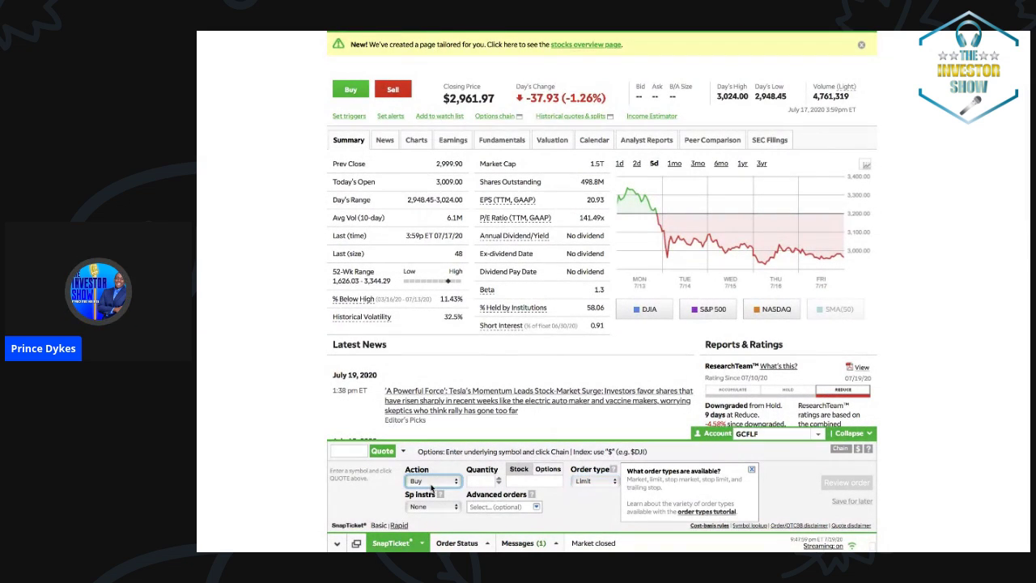
left_click(441, 492)
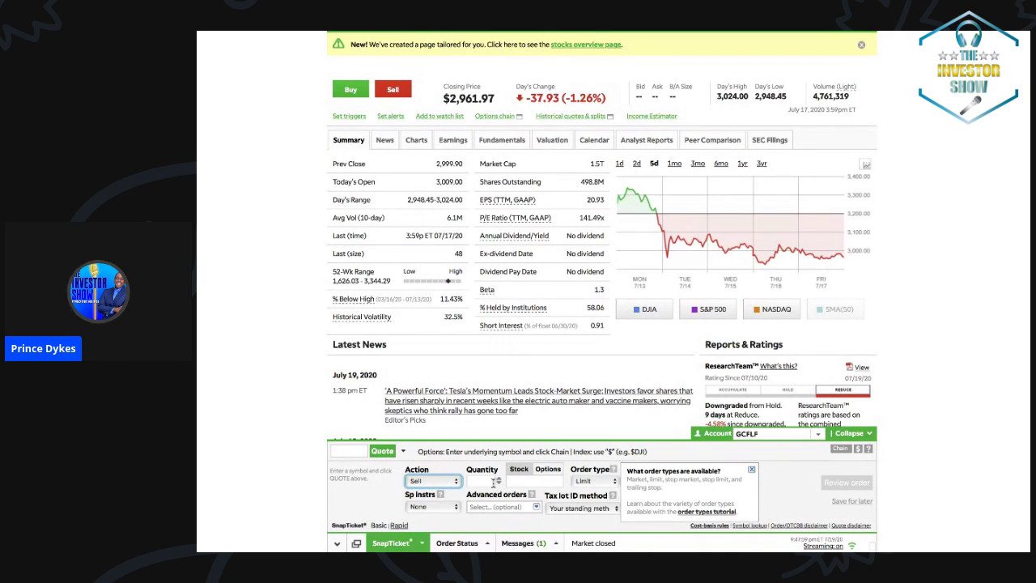
left_click(351, 454)
type("FB")
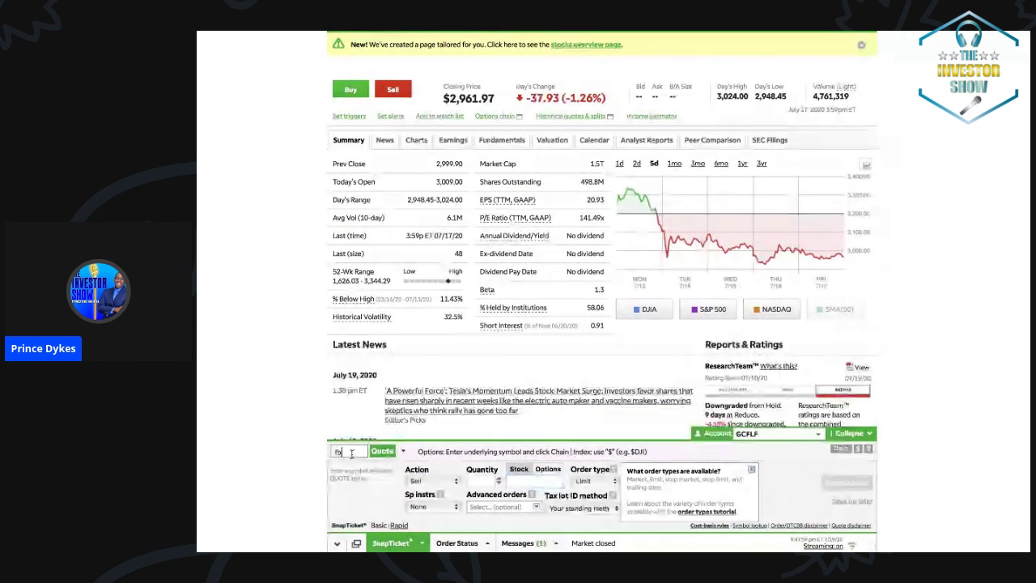
left_click(383, 453)
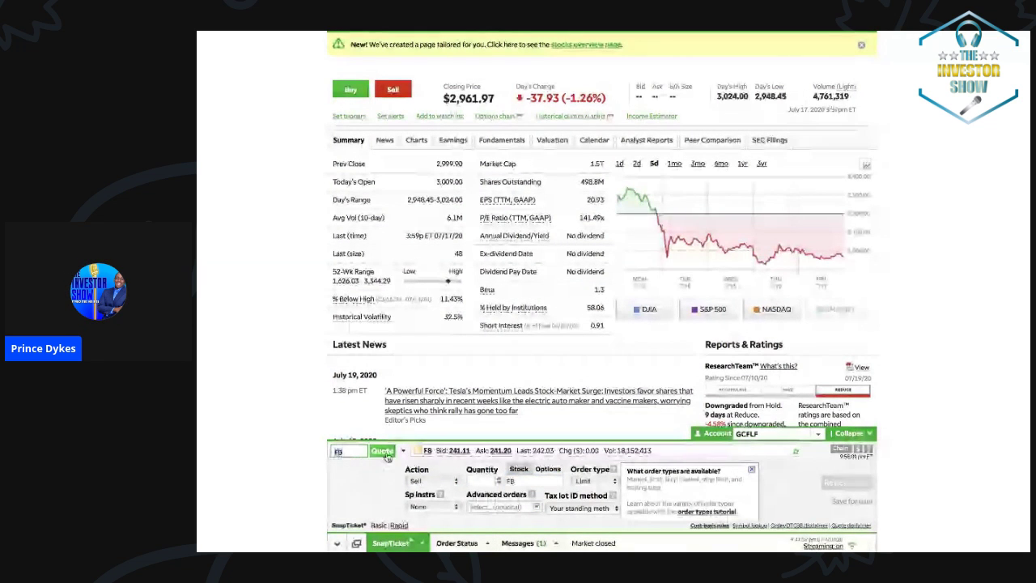
Enter a quantity of 1 share and dismiss the order types help popup.
left_click(482, 481)
type("1")
left_click(603, 482)
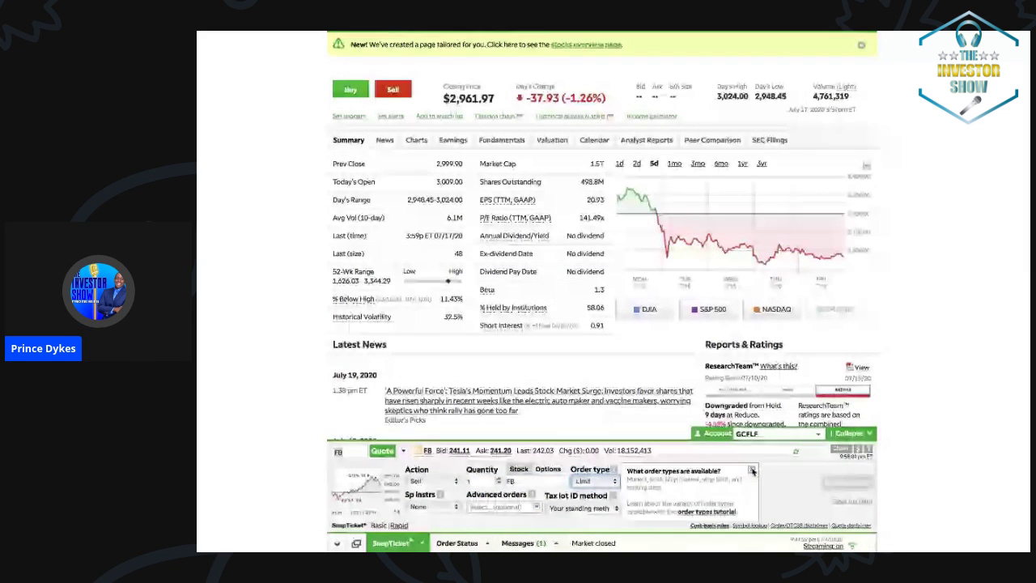
left_click(751, 470)
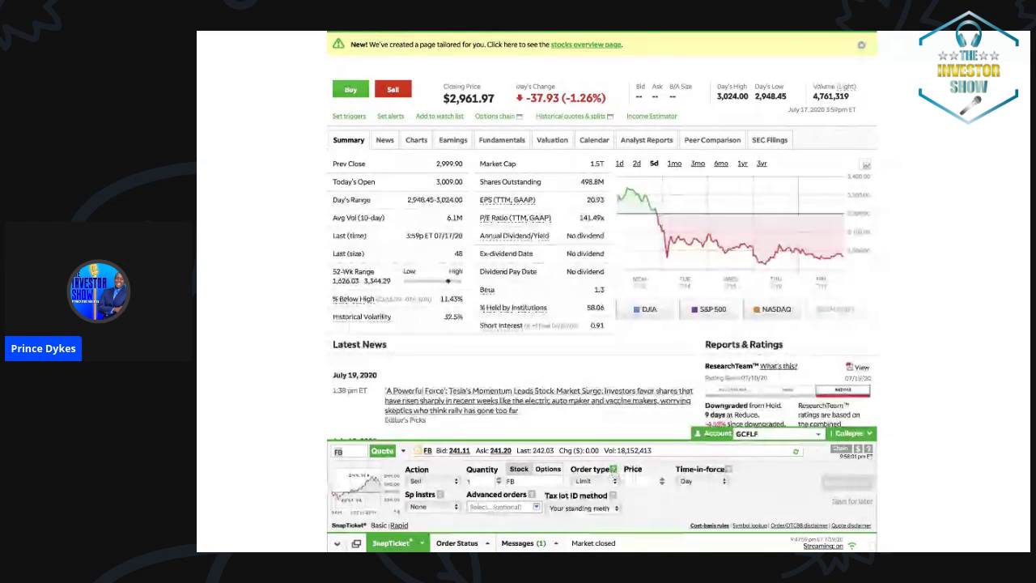
left_click(613, 469)
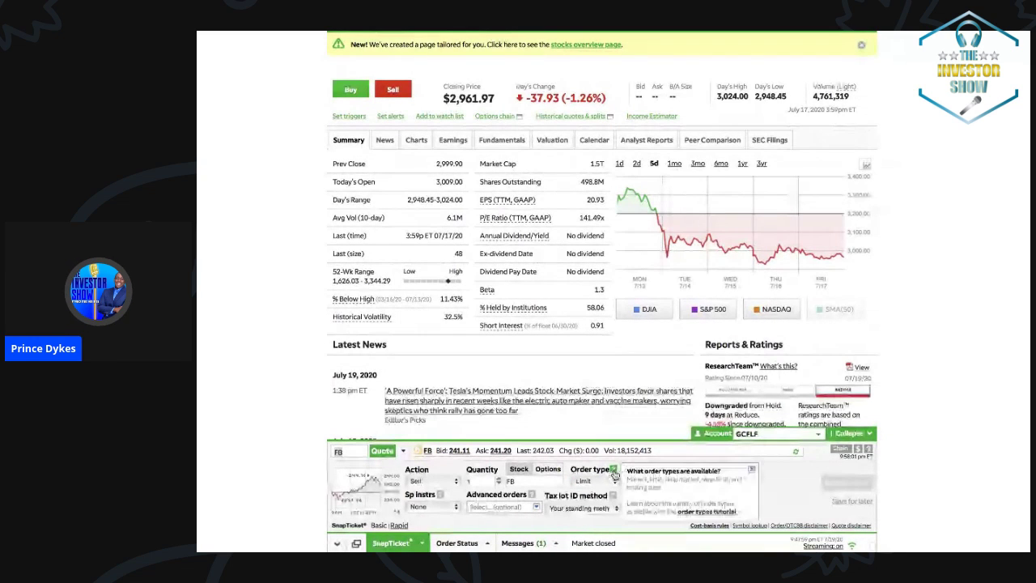
left_click(752, 471)
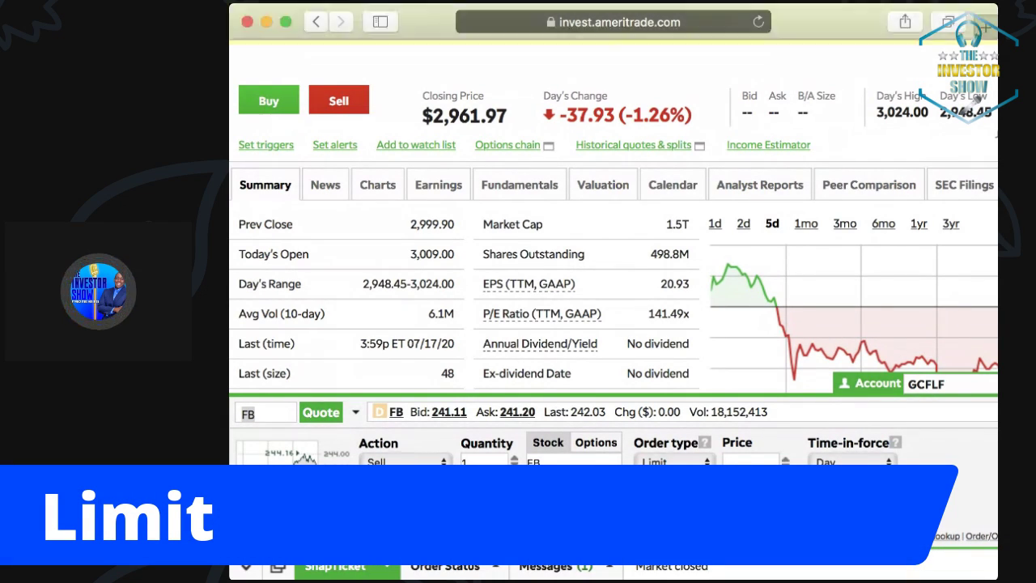
scroll(552, 409, "down", 2)
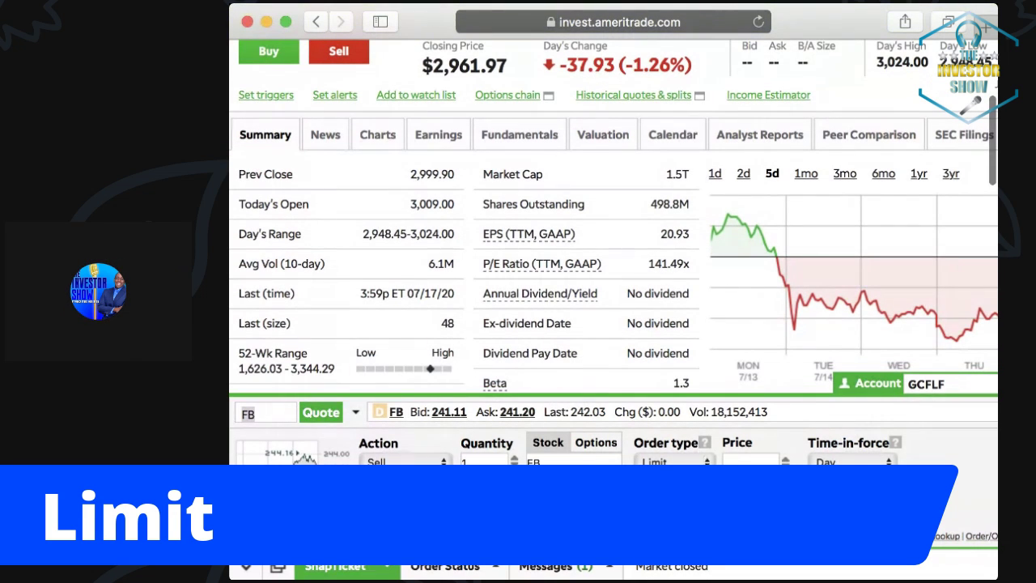
left_click(674, 461)
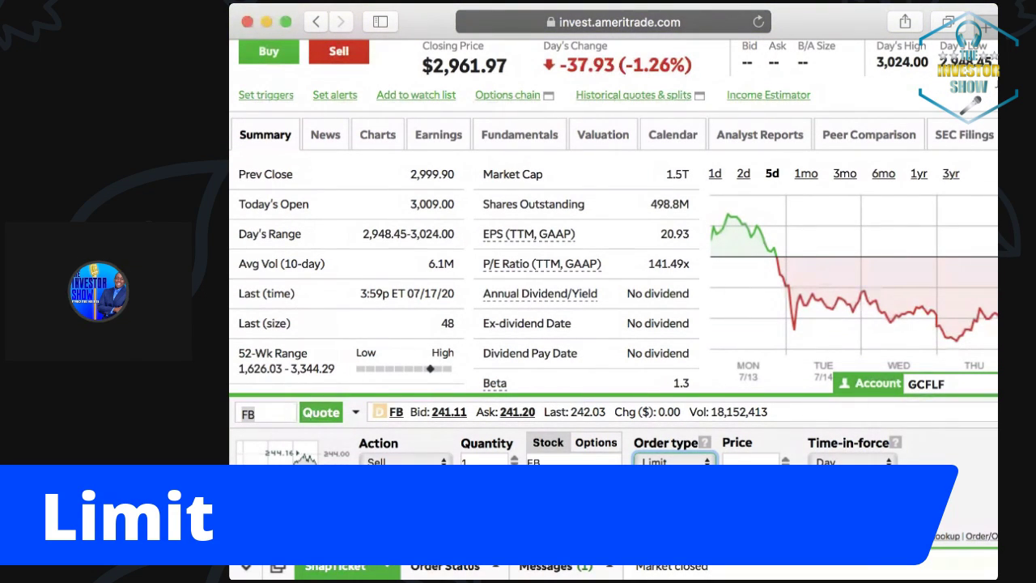
key("Up")
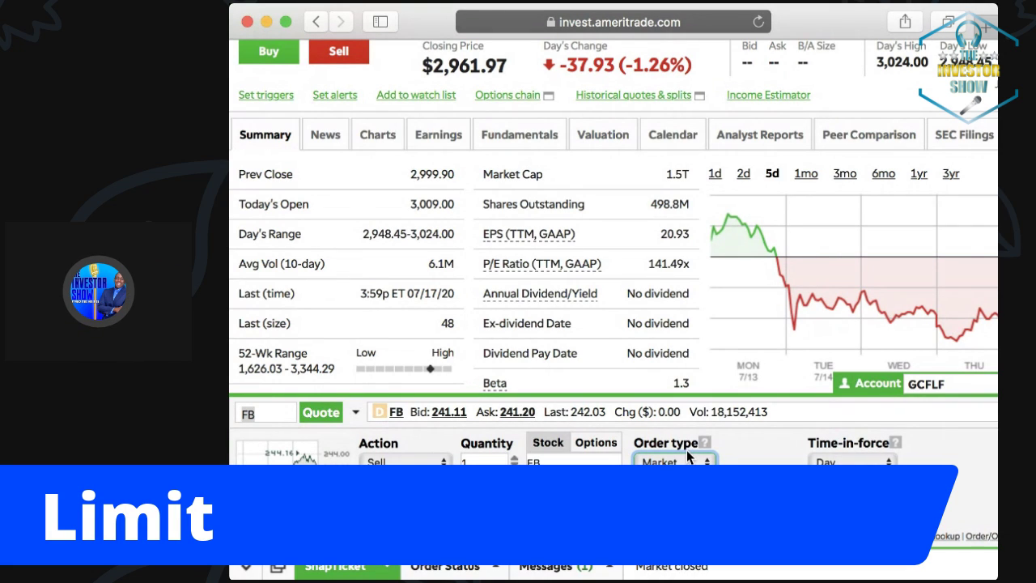
key("Down")
left_click(769, 459)
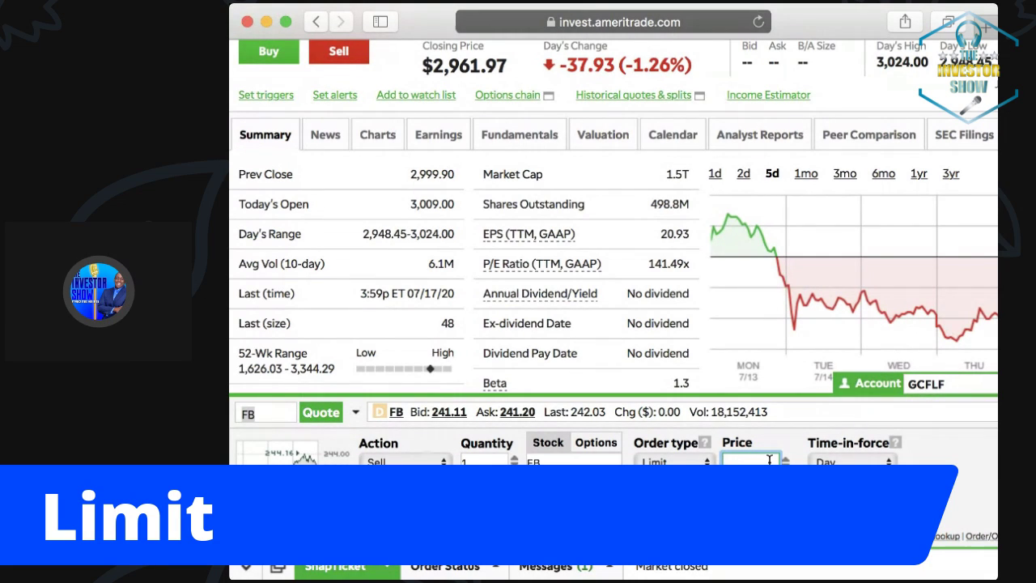
type("2")
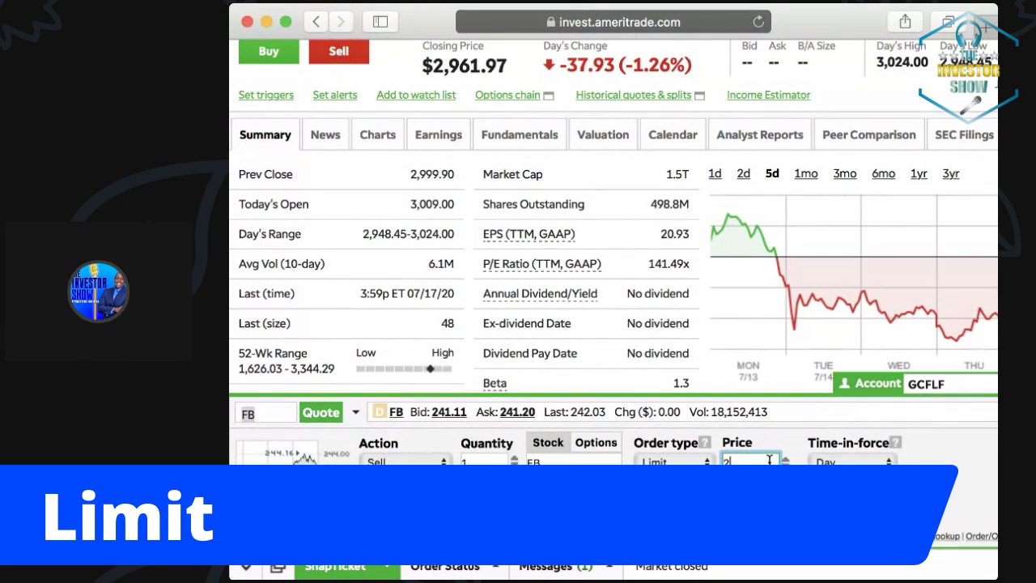
key("BackSpace")
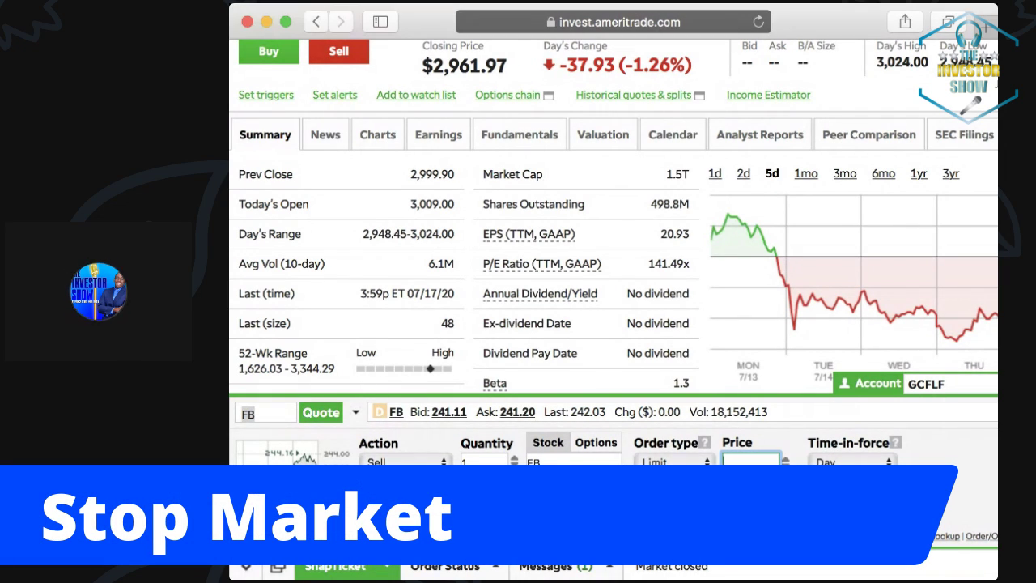
Change the order type to Stop market with a 230.00 activation price.
left_click(674, 461)
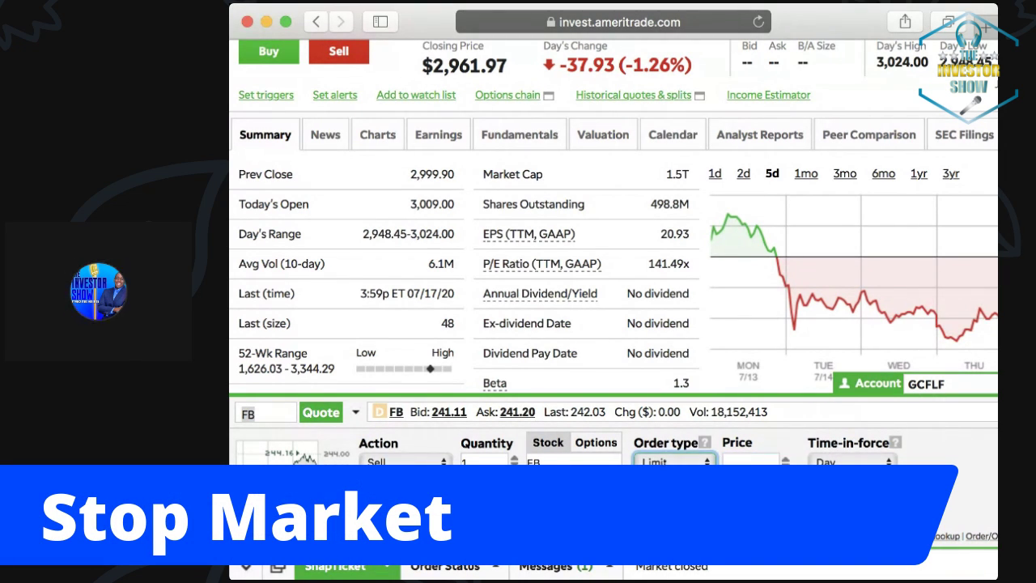
key("Down")
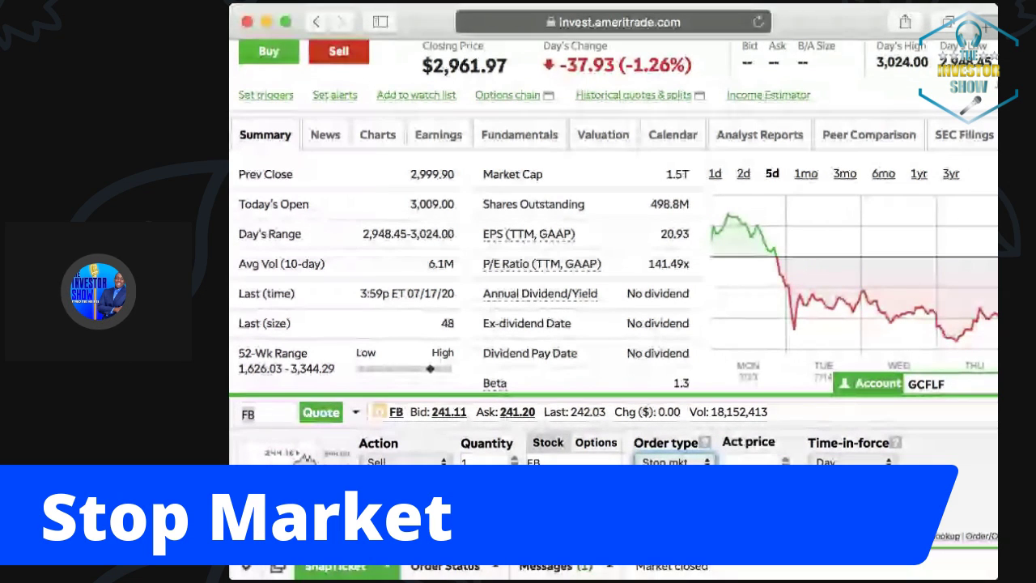
left_click(742, 458)
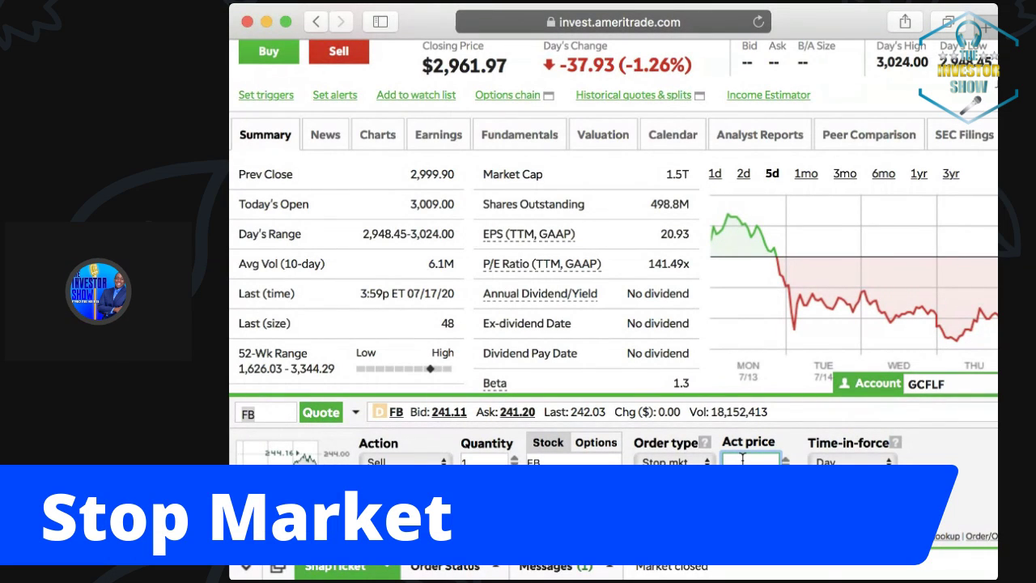
type("230.00")
Switch the order action from Sell to Buy.
left_click(408, 458)
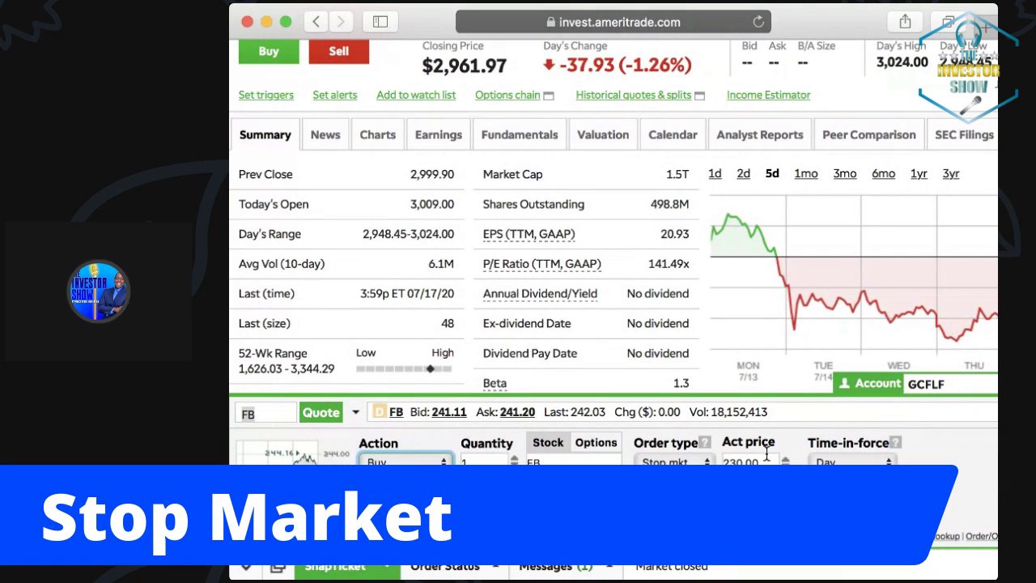
key("b")
left_click(740, 461)
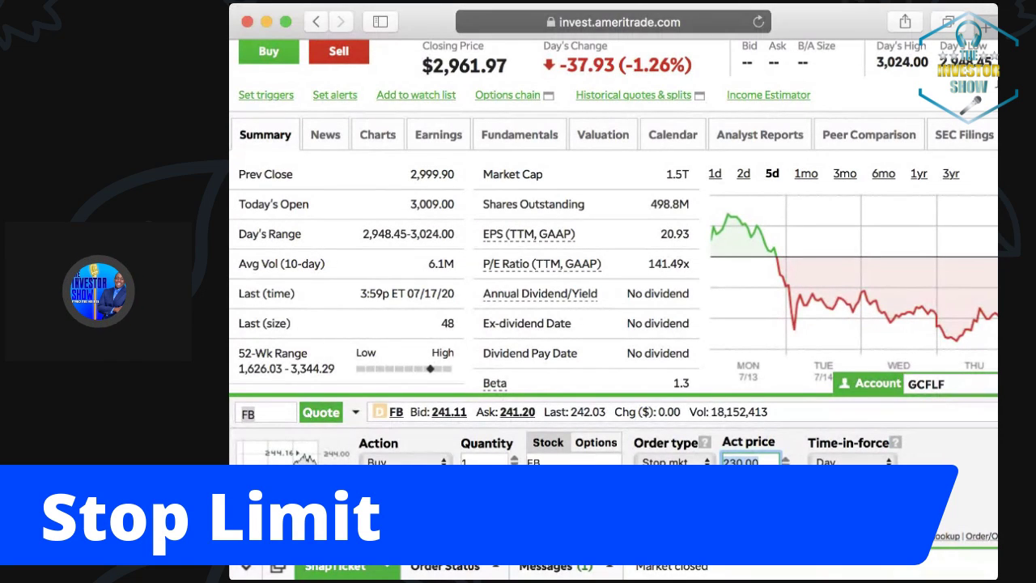
Change the order type to Stop limit and enter a 240.00 limit price.
left_click(692, 461)
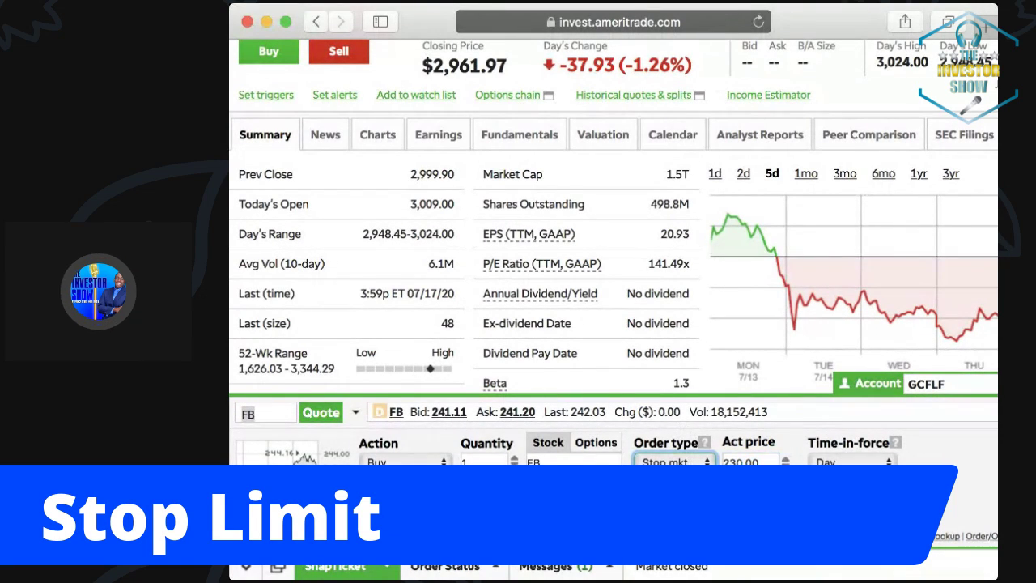
key("Down")
left_click(751, 461)
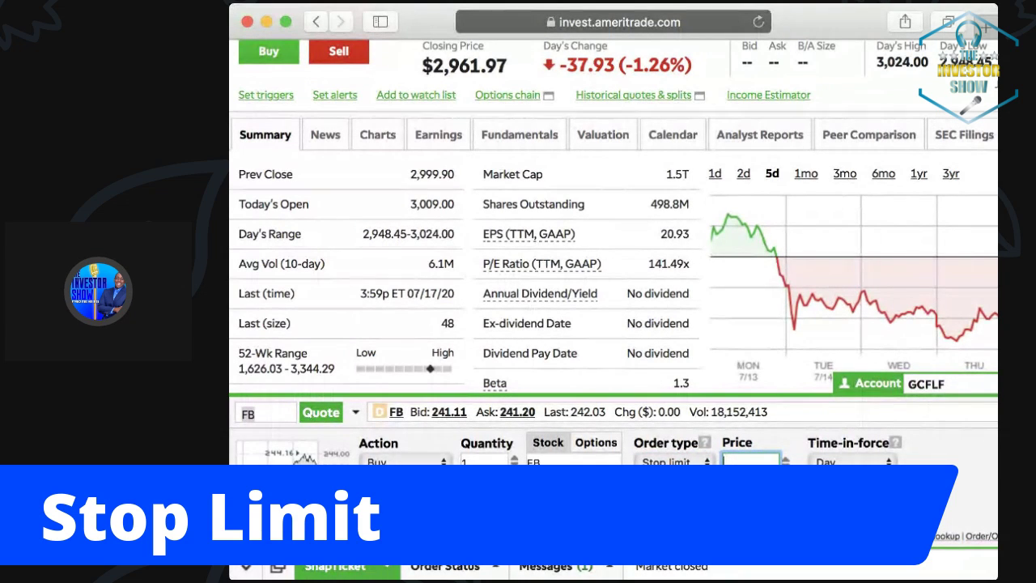
type("2")
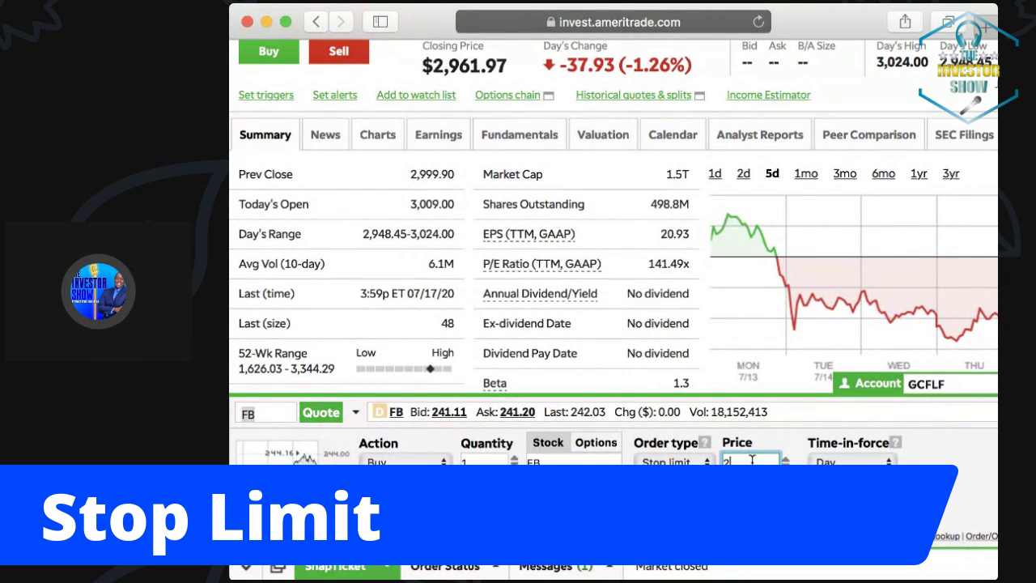
type("30")
key("BackSpace")
key("BackSpace")
type("4")
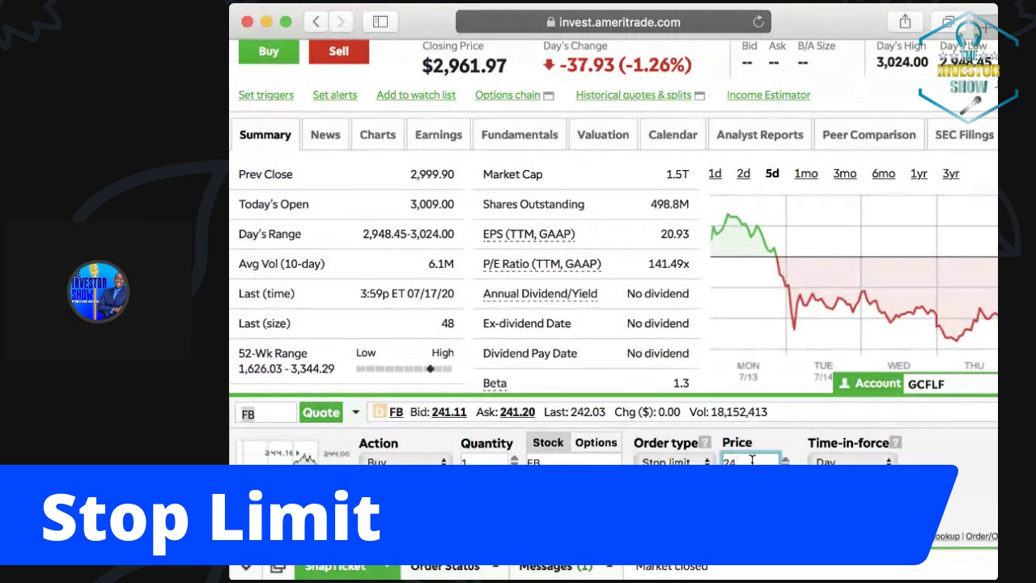
type("0.00")
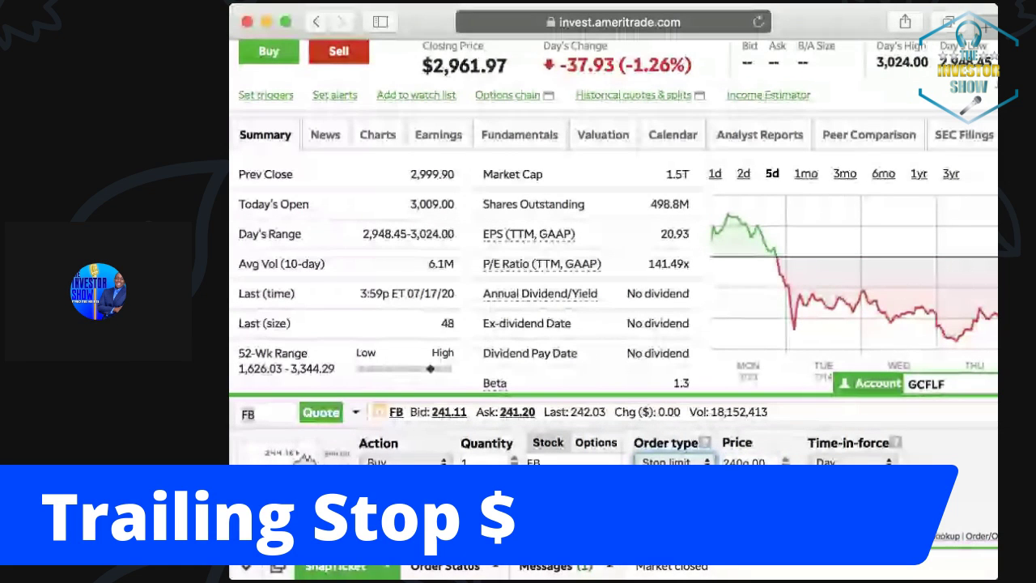
Switch the order type to T-Stop $ with a stop parameter of 5.
key("Down")
key("Tab")
type("5")
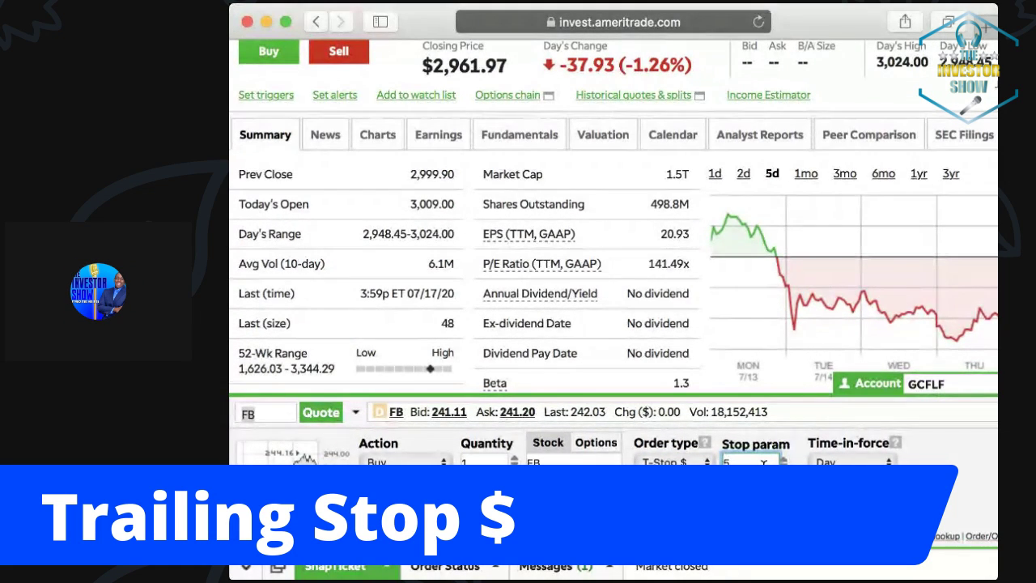
key("BackSpace")
type("10")
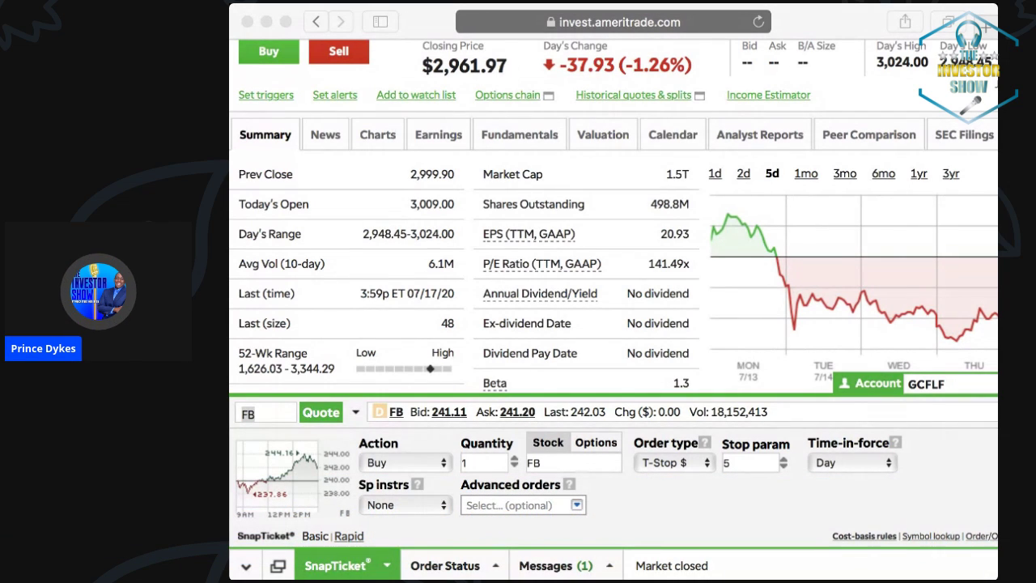
Make the order a T-Stop % of 5 with GTC time in force.
left_click(770, 351)
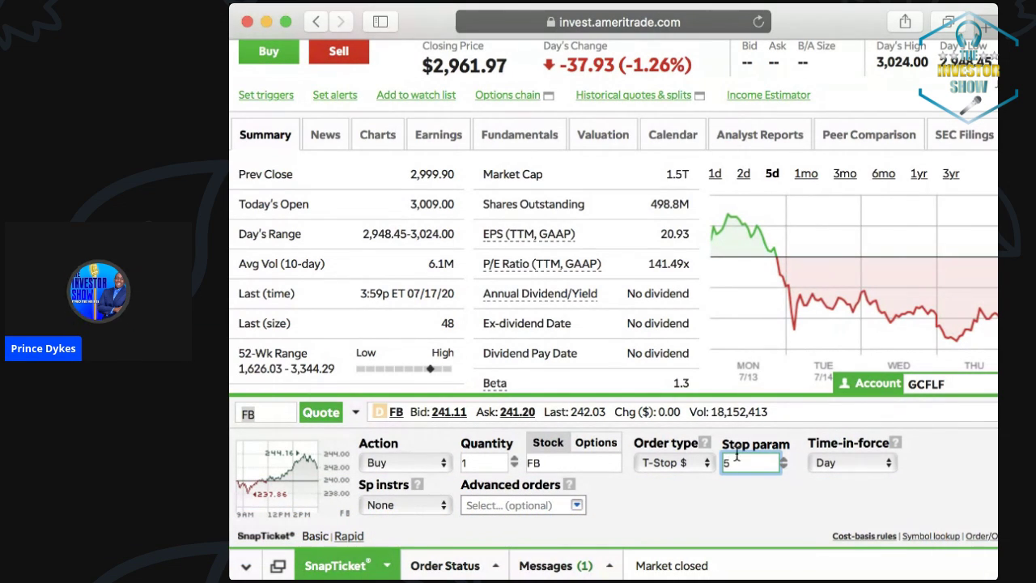
left_click(693, 463)
key("Down")
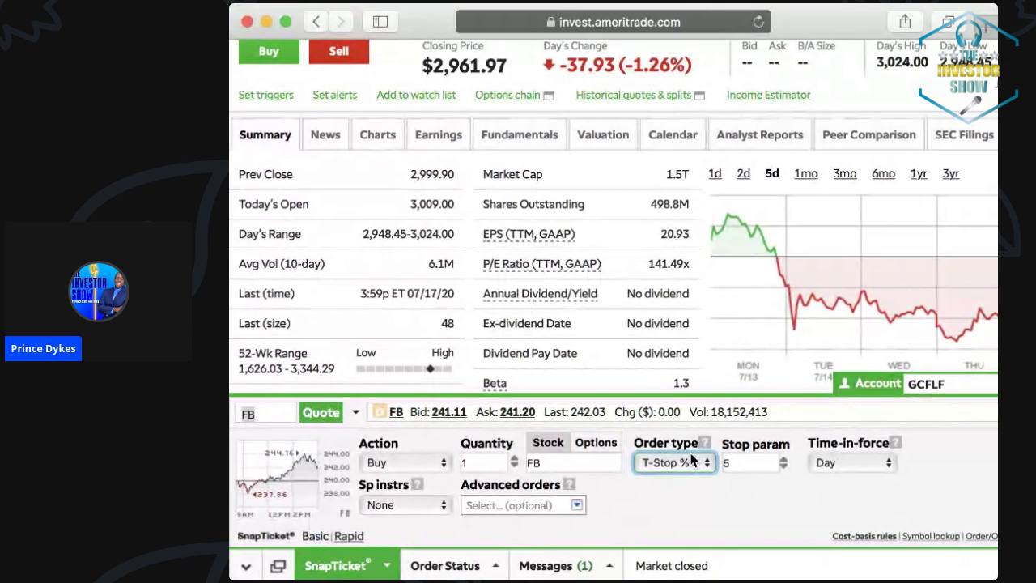
left_click(749, 465)
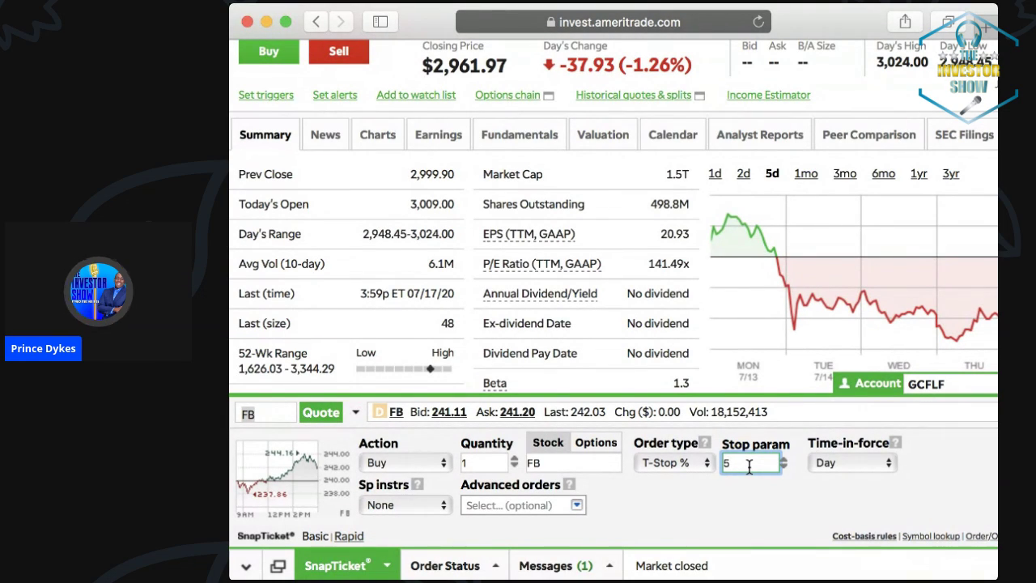
left_click(852, 462)
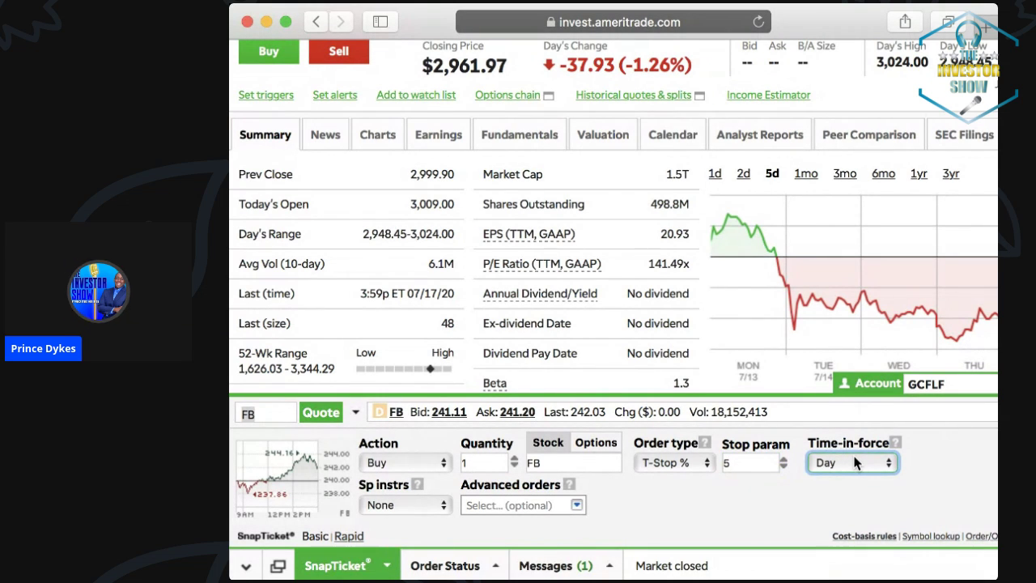
left_click(855, 485)
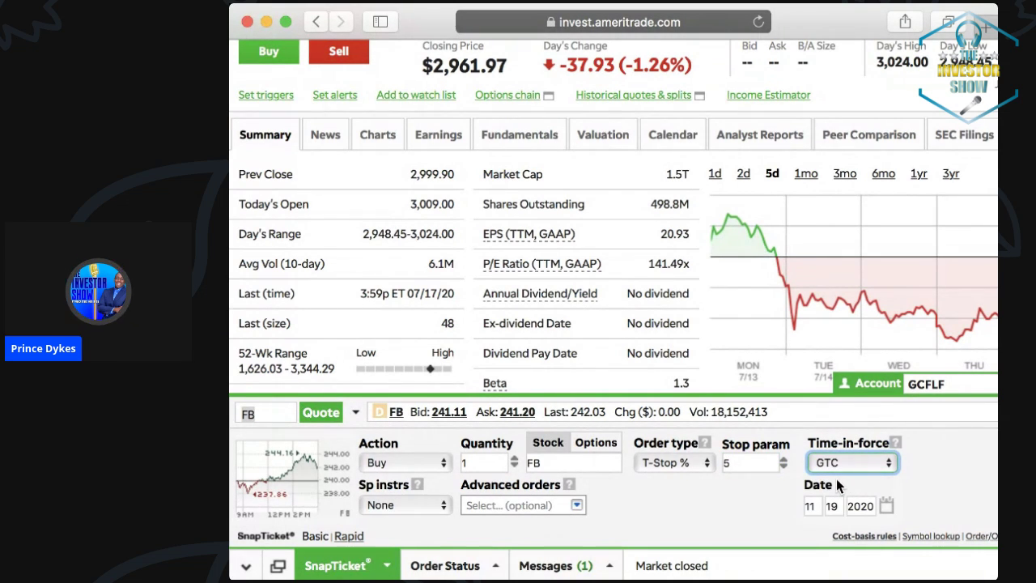
scroll(822, 484, "down", 2)
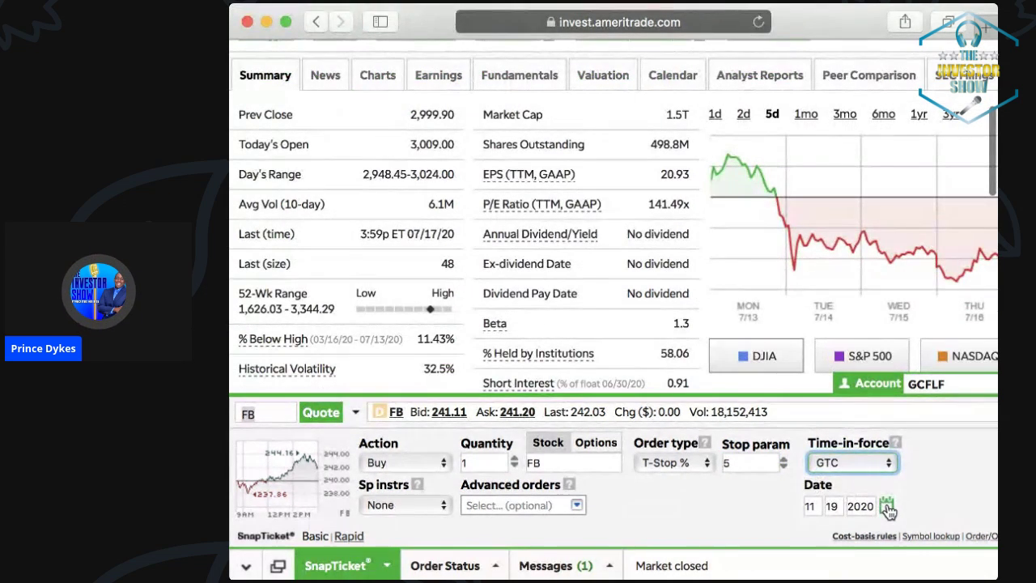